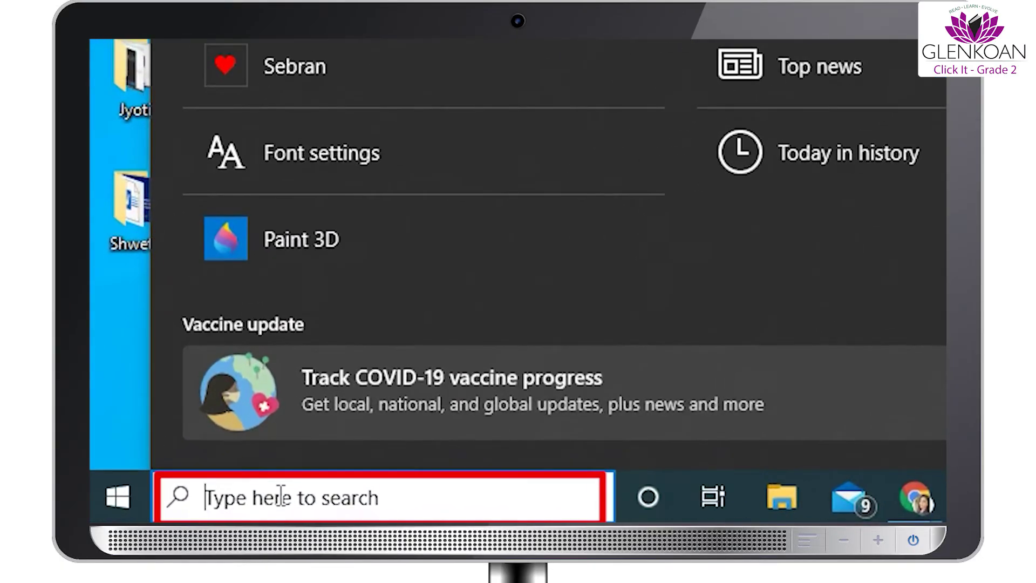
Search for 'paint' in the Windows search box and launch the Paint app
text(pa)
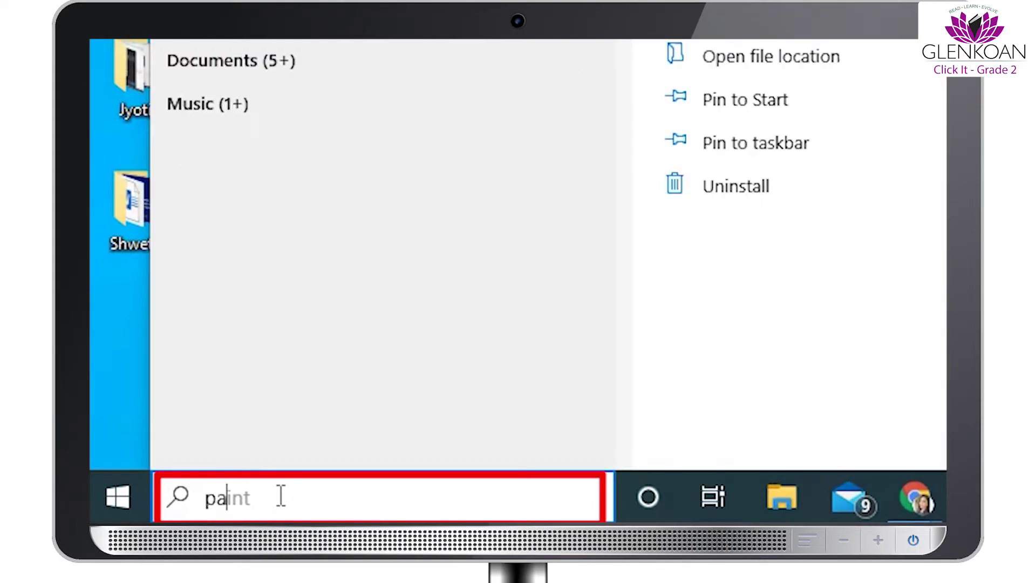
text(in)
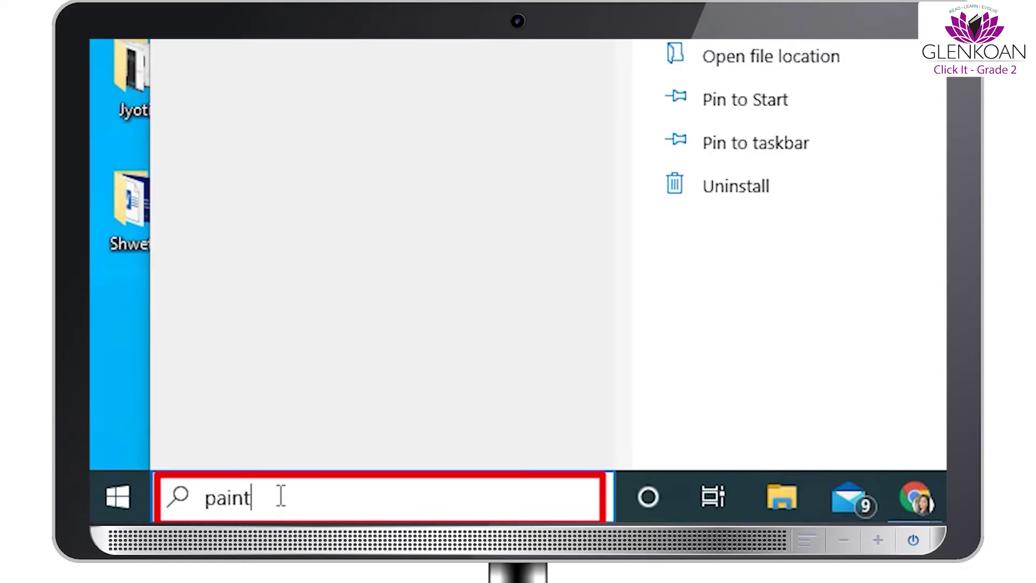
text(t)
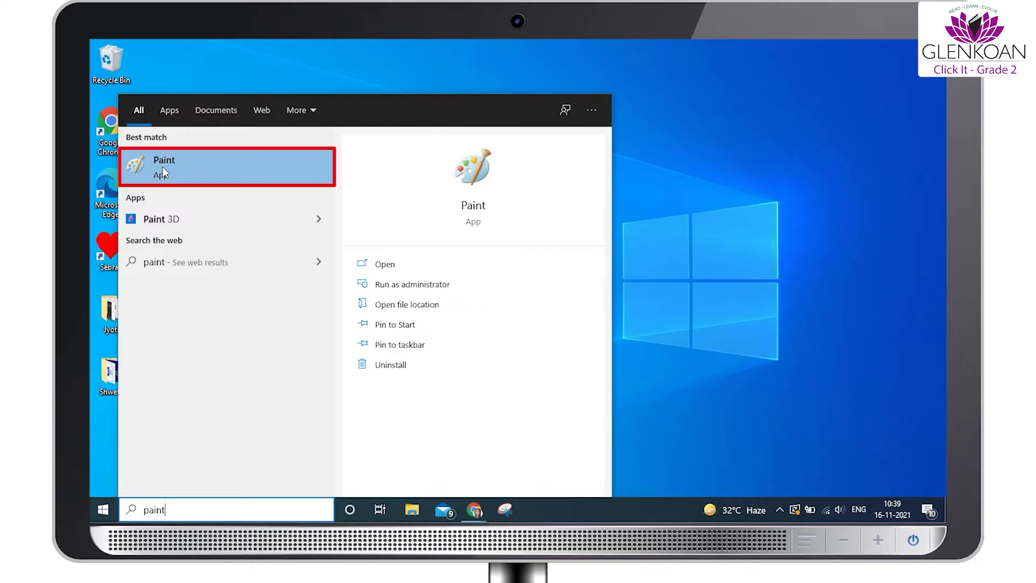
click(163, 166)
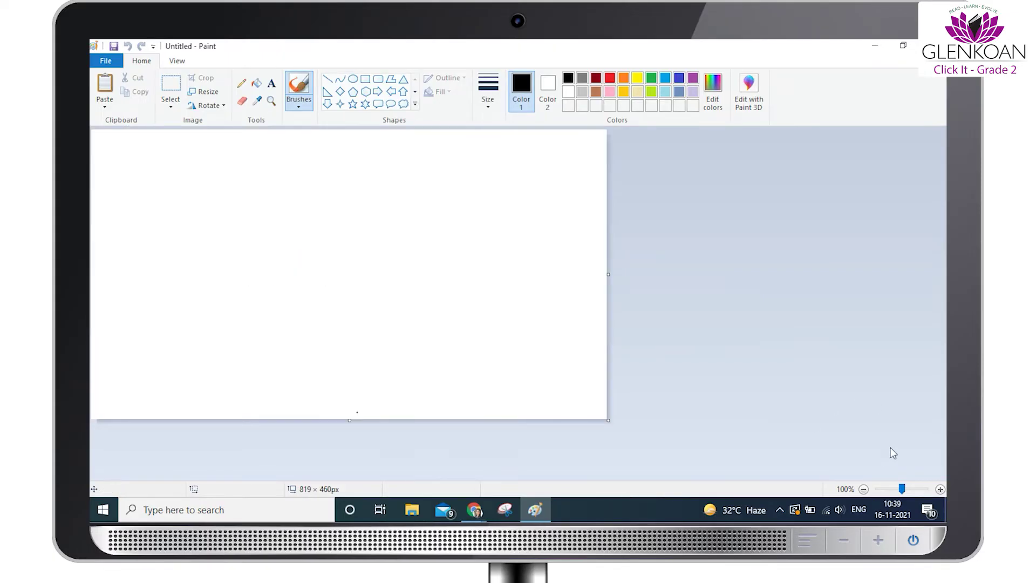
scroll(901, 488, down, 1)
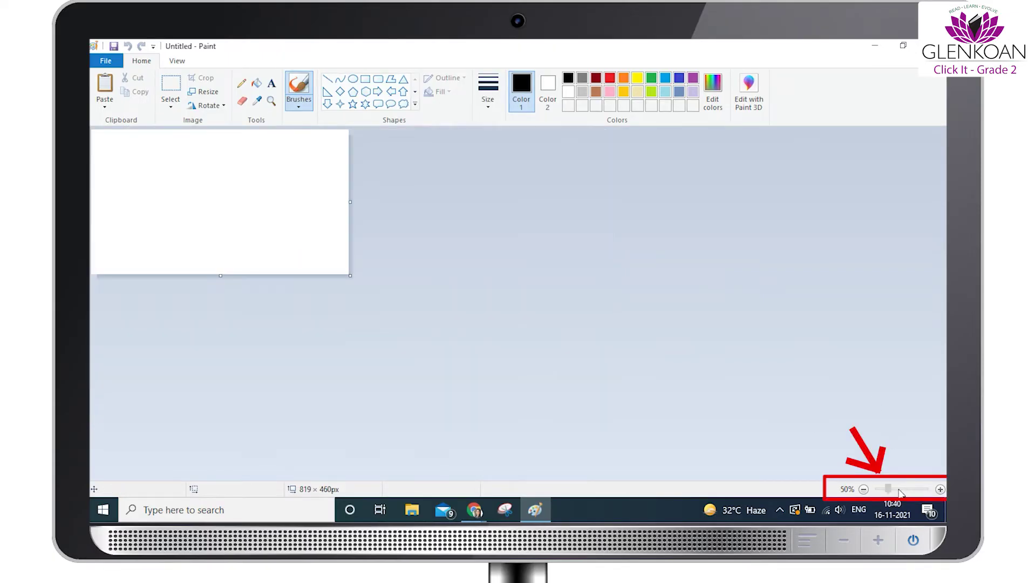
drag(901, 490, 906, 490)
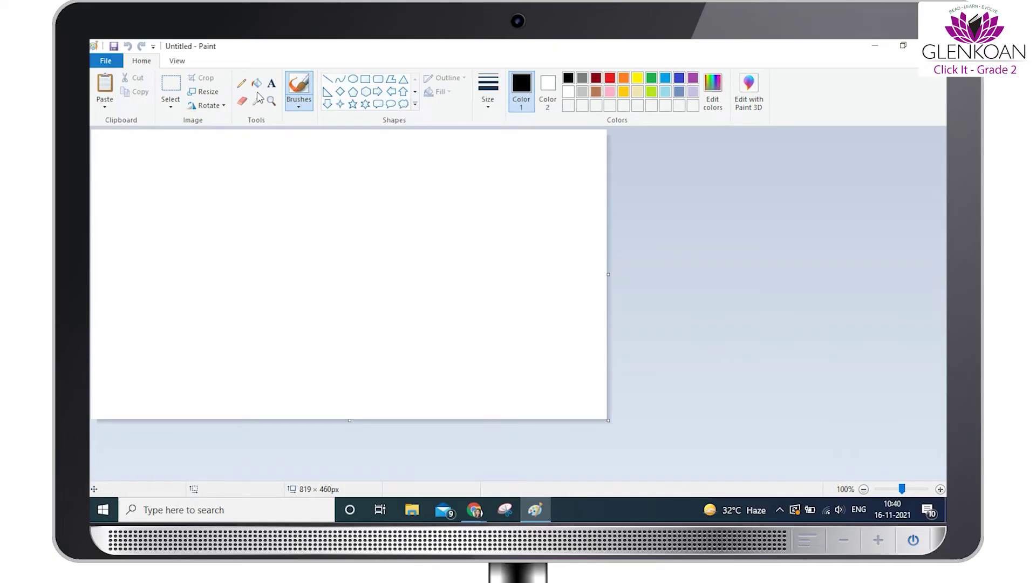
Draw three waves: thin with the Pencil, medium with the basic Brush, thick with Calligraphy brush 2
click(241, 82)
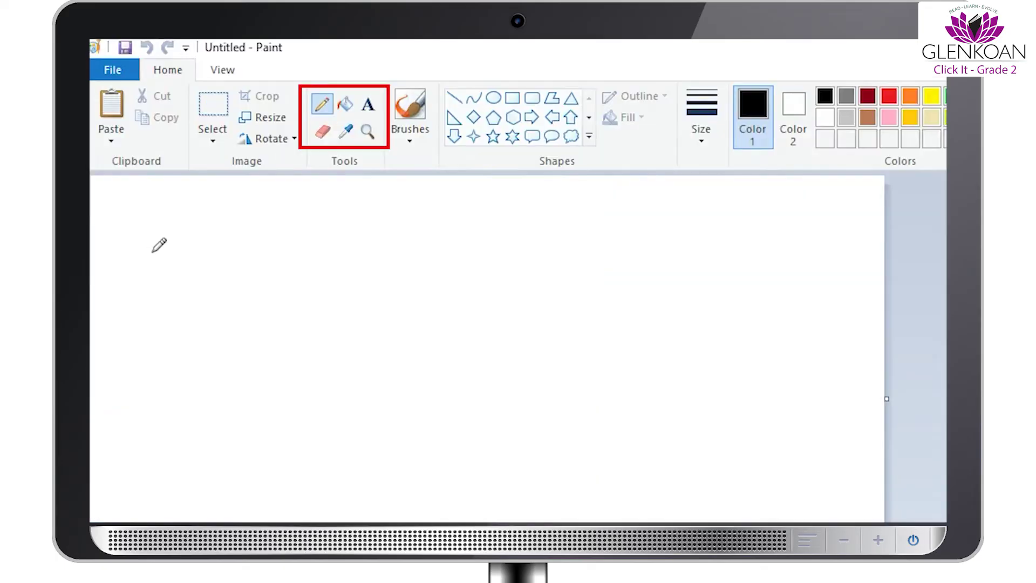
mouse_move(126, 177)
mouse_down()
mouse_move(217, 173)
mouse_move(257, 187)
mouse_up()
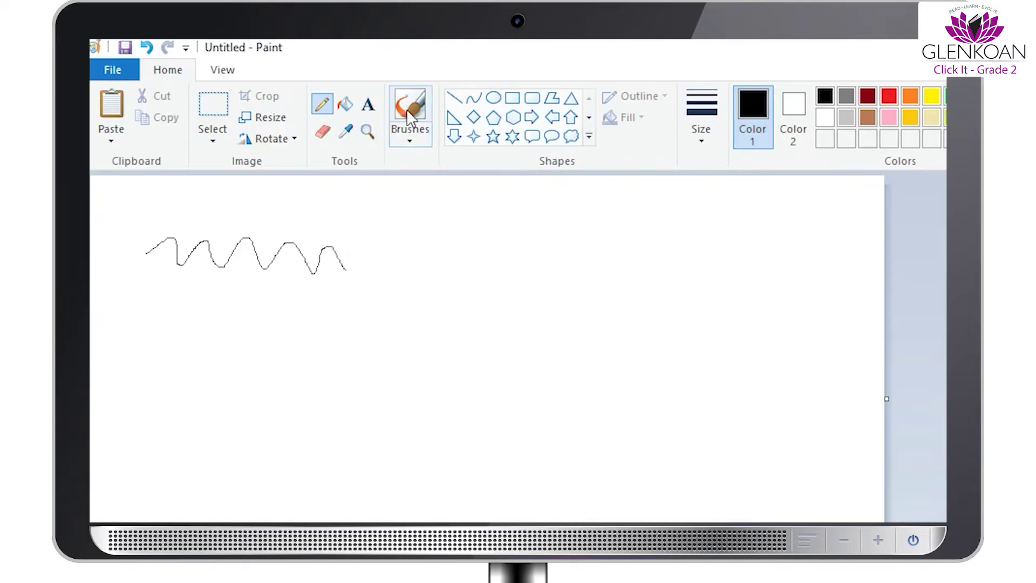
click(414, 139)
click(410, 170)
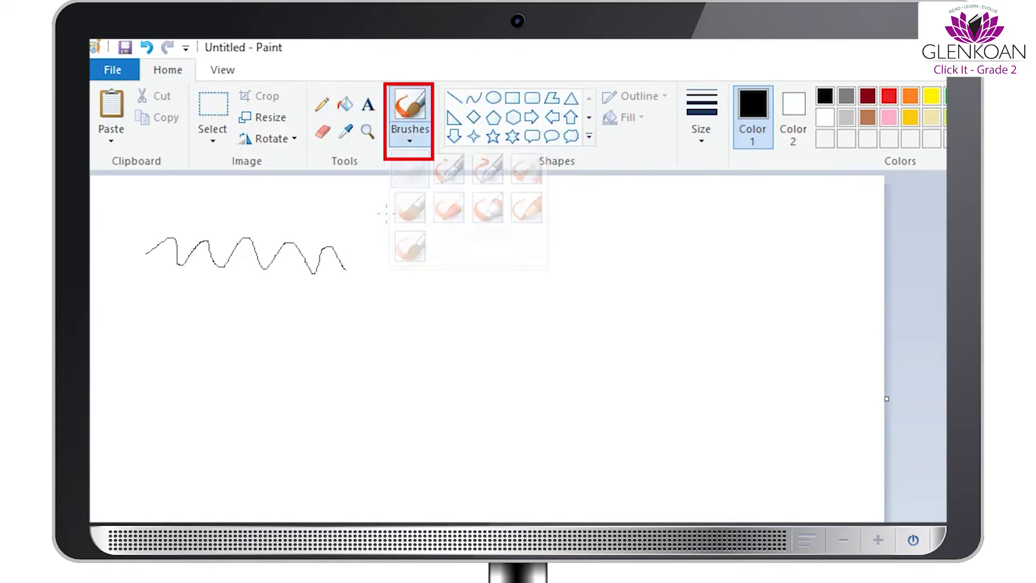
mouse_move(155, 379)
mouse_down()
mouse_move(194, 386)
mouse_move(217, 362)
mouse_move(261, 366)
mouse_move(287, 382)
mouse_move(324, 380)
mouse_up()
click(410, 141)
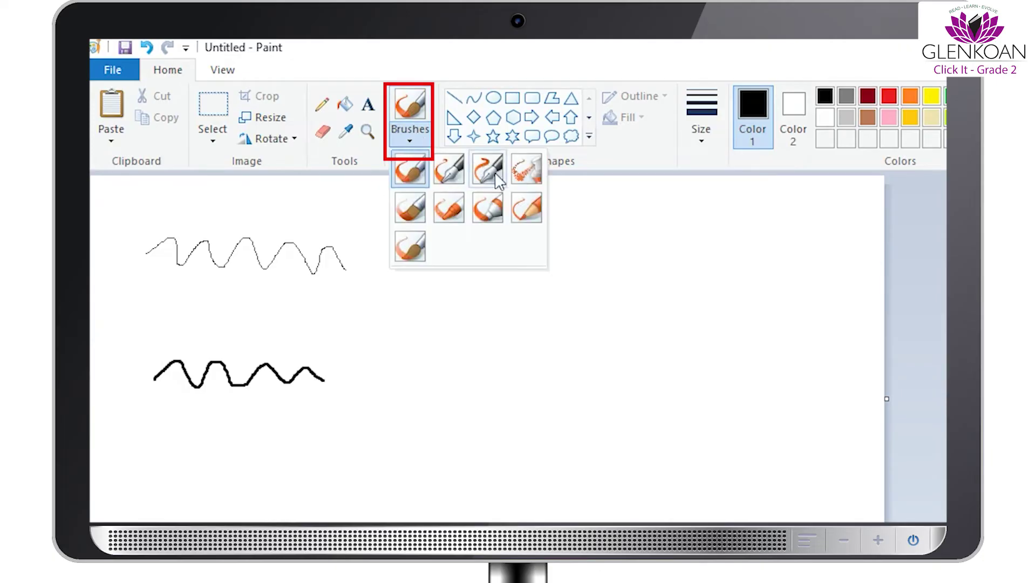
click(491, 172)
mouse_move(145, 459)
mouse_down()
mouse_move(170, 442)
mouse_move(195, 467)
mouse_move(269, 441)
mouse_move(291, 463)
mouse_move(324, 466)
mouse_move(349, 451)
mouse_move(368, 482)
mouse_up()
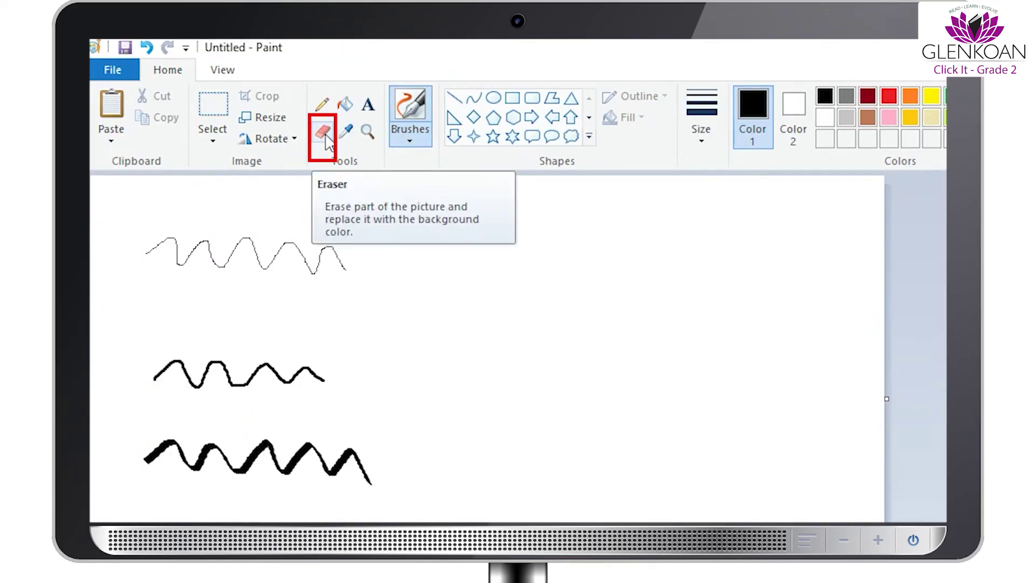
Erase the right end of each of the three waves
click(326, 142)
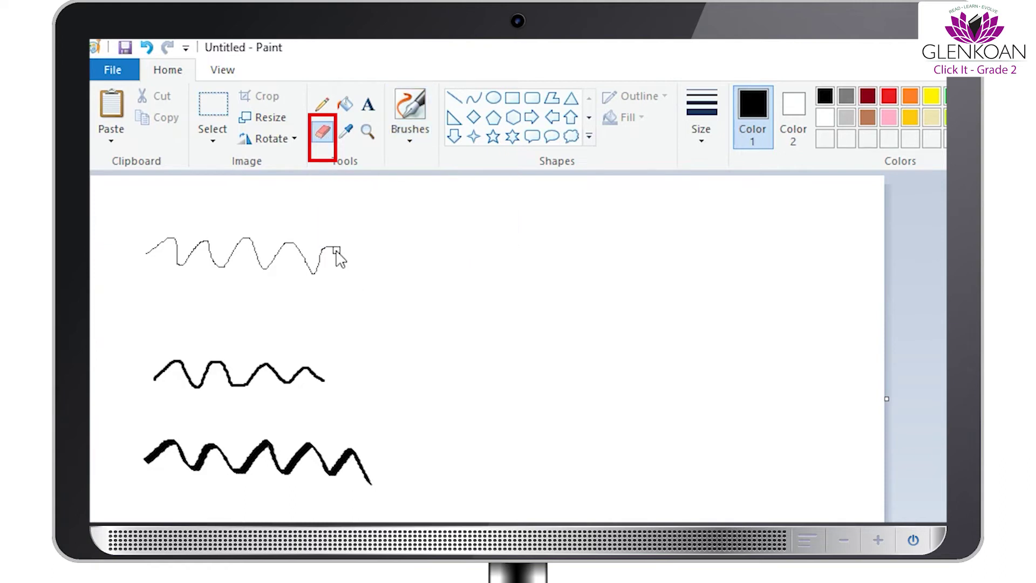
mouse_move(338, 255)
mouse_down()
mouse_move(316, 277)
mouse_move(303, 276)
mouse_up()
drag(325, 379, 287, 379)
mouse_move(319, 463)
mouse_down()
mouse_move(319, 486)
mouse_move(373, 490)
mouse_up()
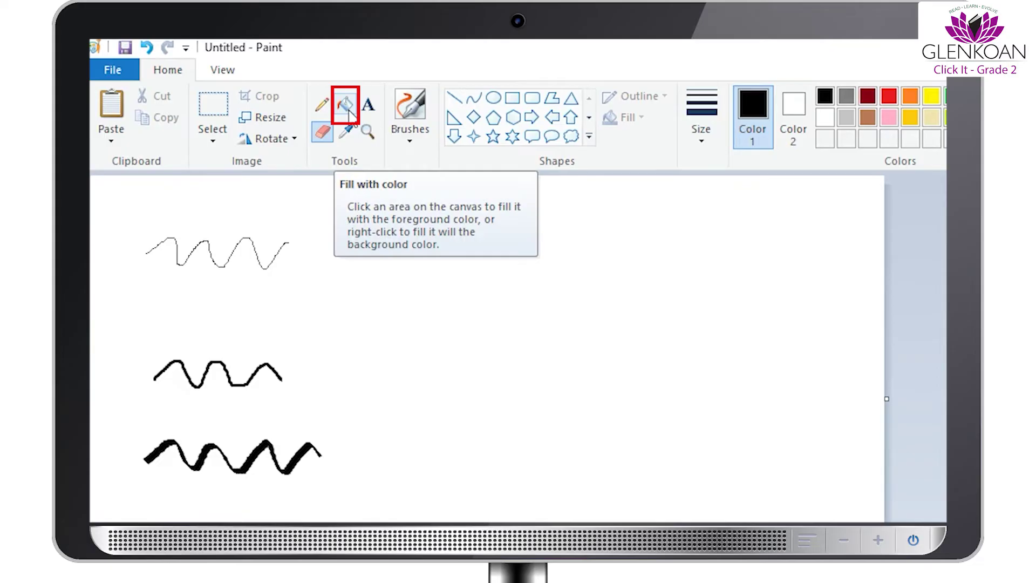
Draw a freehand circle near the top centre and fill it pink
click(322, 105)
mouse_move(494, 249)
mouse_down()
mouse_move(480, 302)
mouse_move(517, 313)
mouse_move(543, 262)
mouse_move(493, 249)
mouse_up()
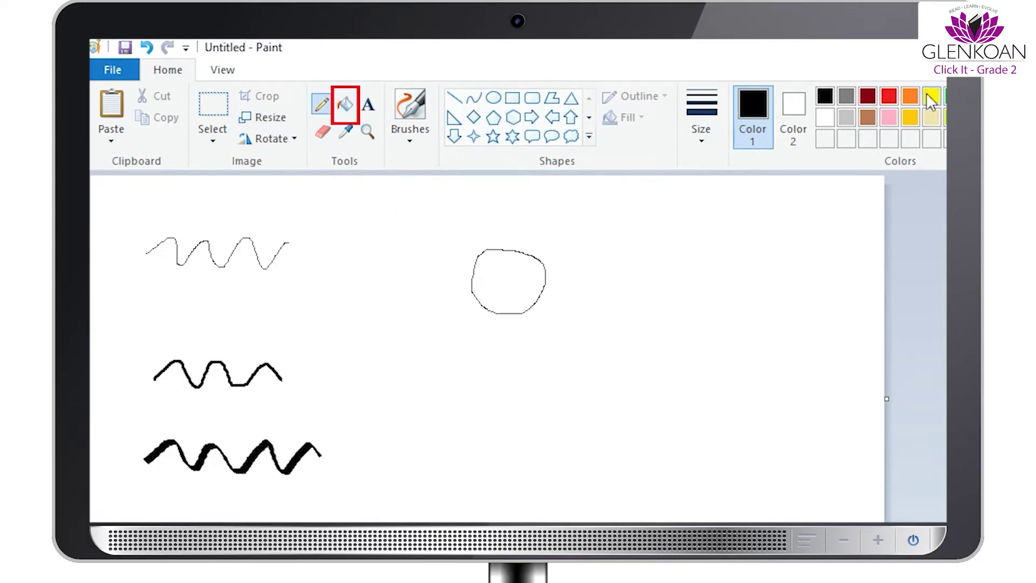
click(891, 117)
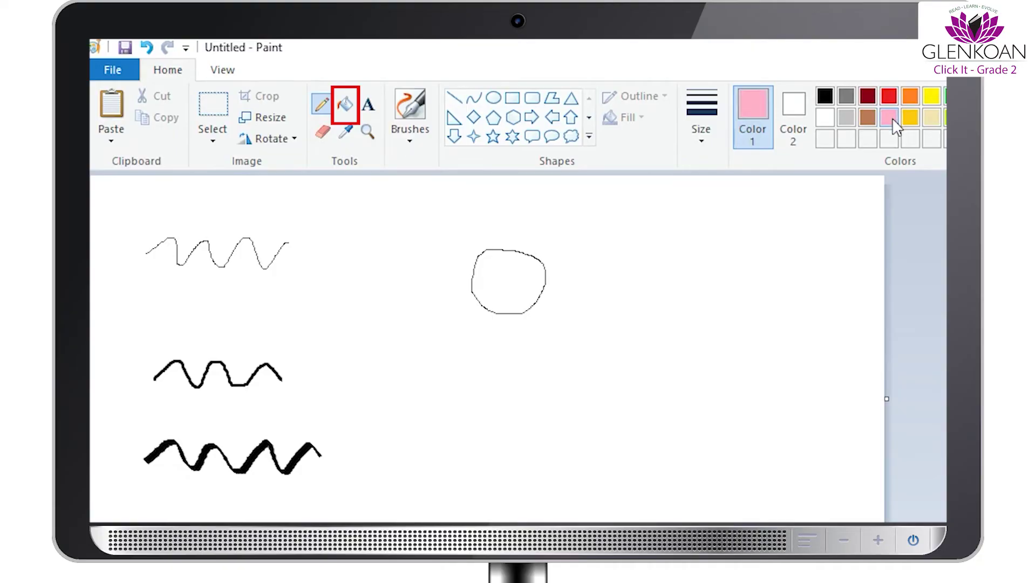
click(345, 104)
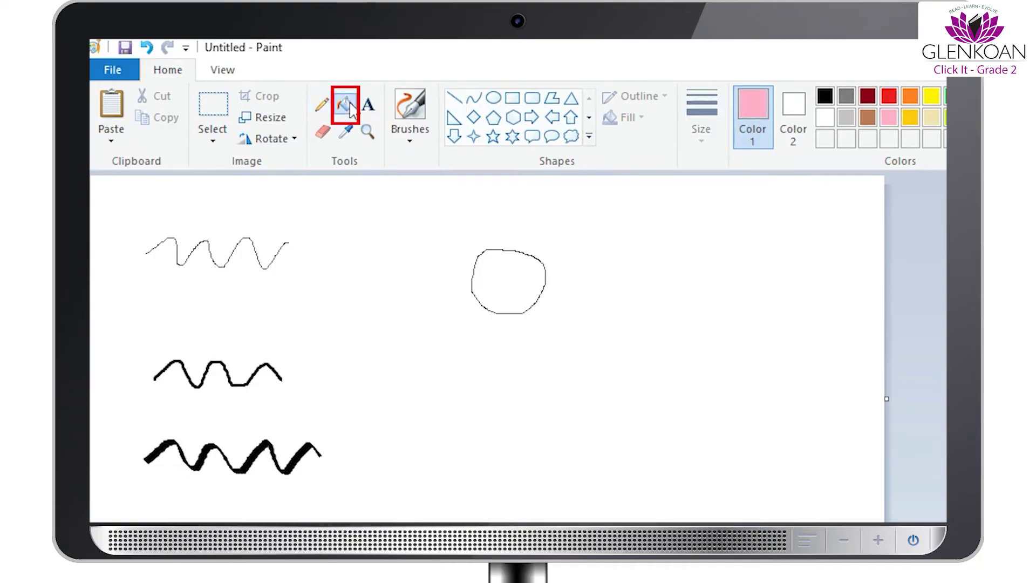
click(518, 283)
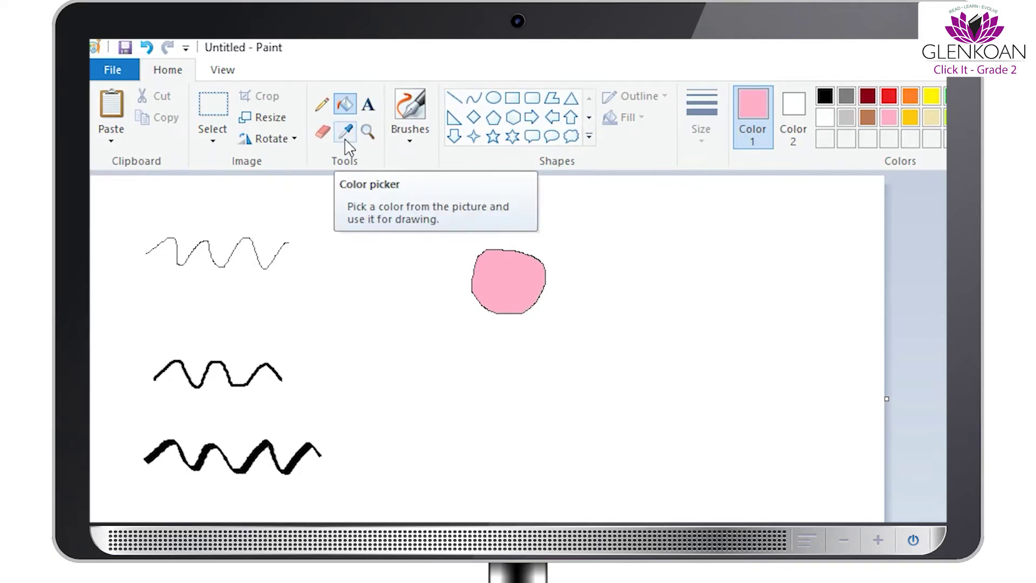
Draw a square outline and a five-pointed star, then fill every part of the star green
mouse_move(430, 402)
mouse_down()
mouse_move(429, 478)
mouse_move(540, 485)
mouse_move(530, 405)
mouse_move(430, 402)
mouse_up()
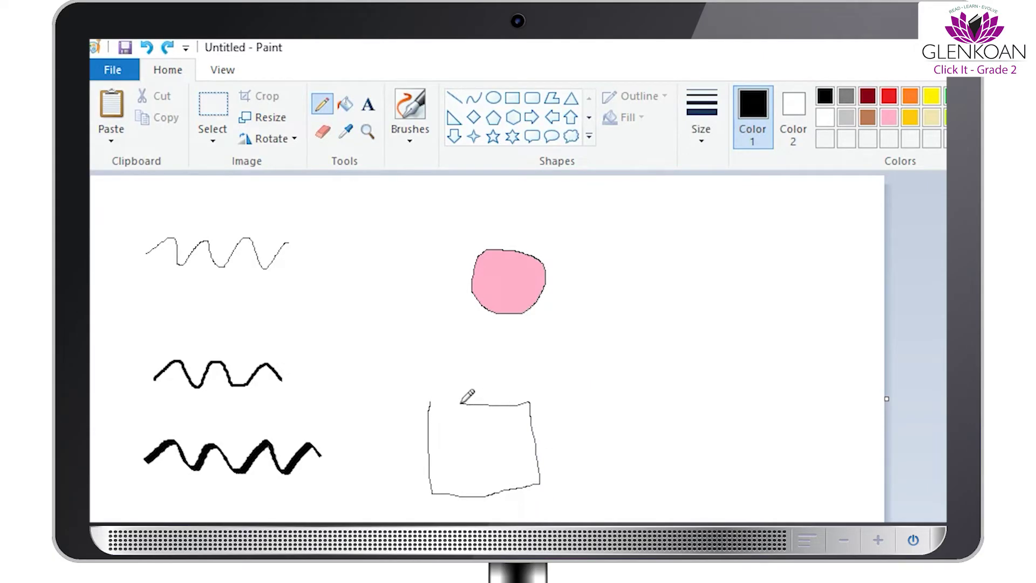
mouse_move(634, 321)
mouse_down()
mouse_move(645, 294)
mouse_move(670, 308)
mouse_move(701, 252)
mouse_move(634, 321)
mouse_up()
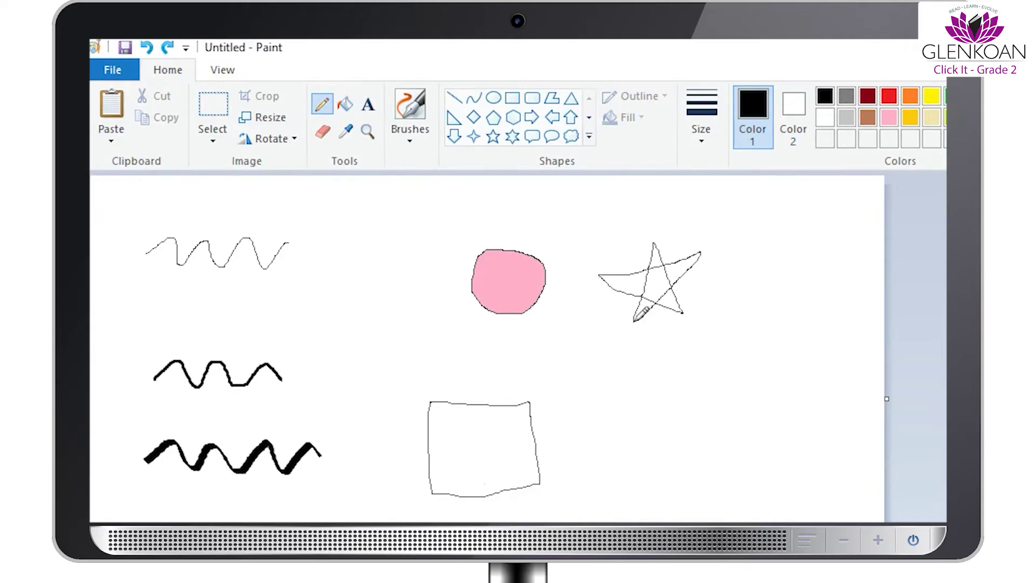
click(344, 104)
click(946, 96)
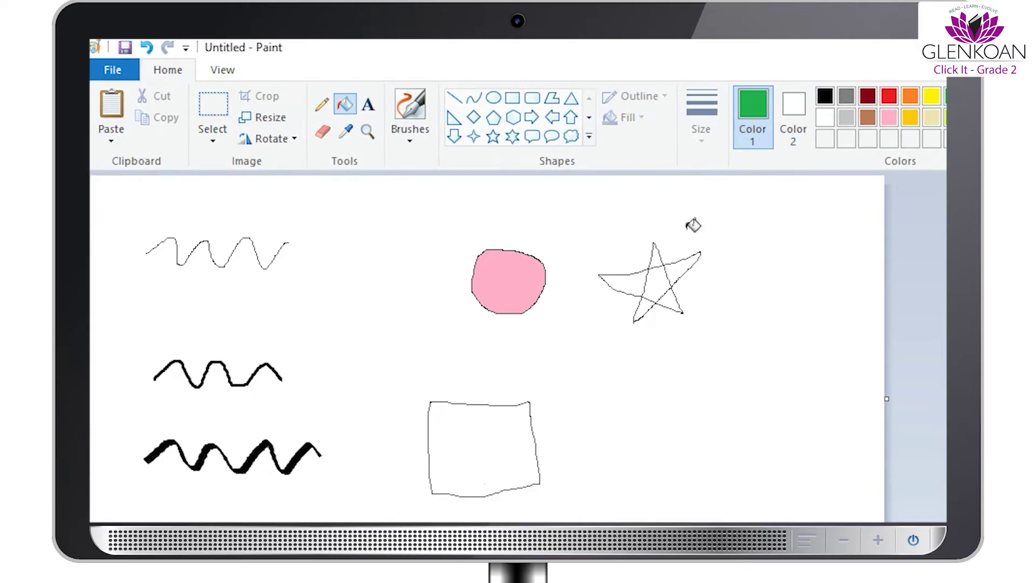
click(665, 279)
click(657, 251)
click(686, 262)
click(672, 303)
click(644, 308)
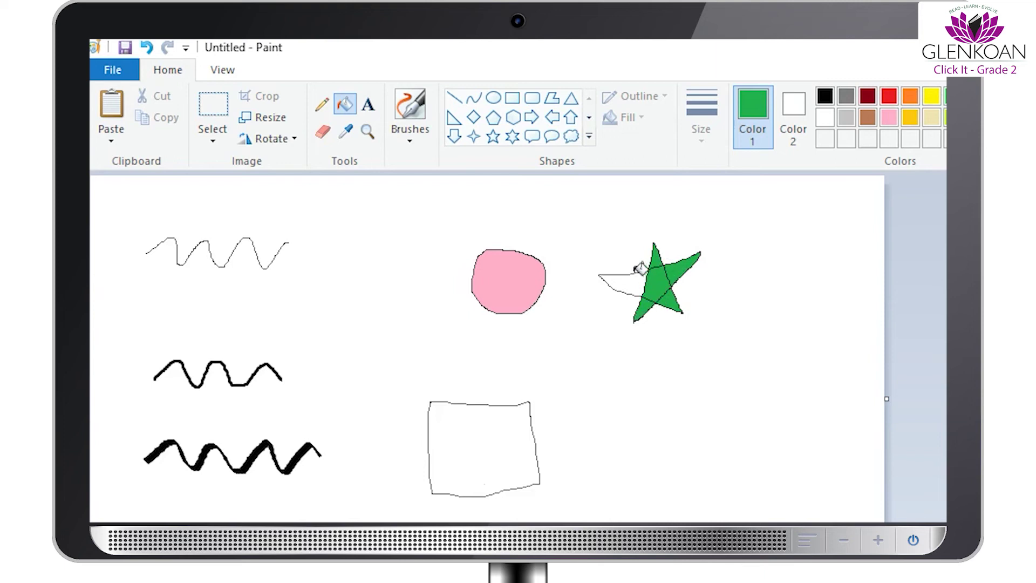
click(626, 280)
Fill the square with the star's green via the colour picker, then magnify the wavy lines
click(350, 138)
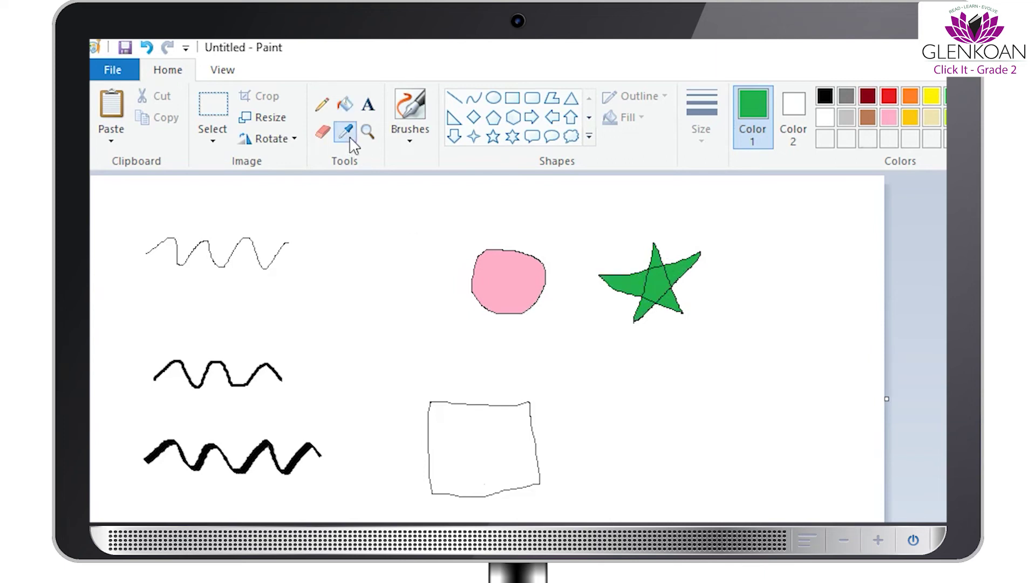
click(658, 284)
click(471, 459)
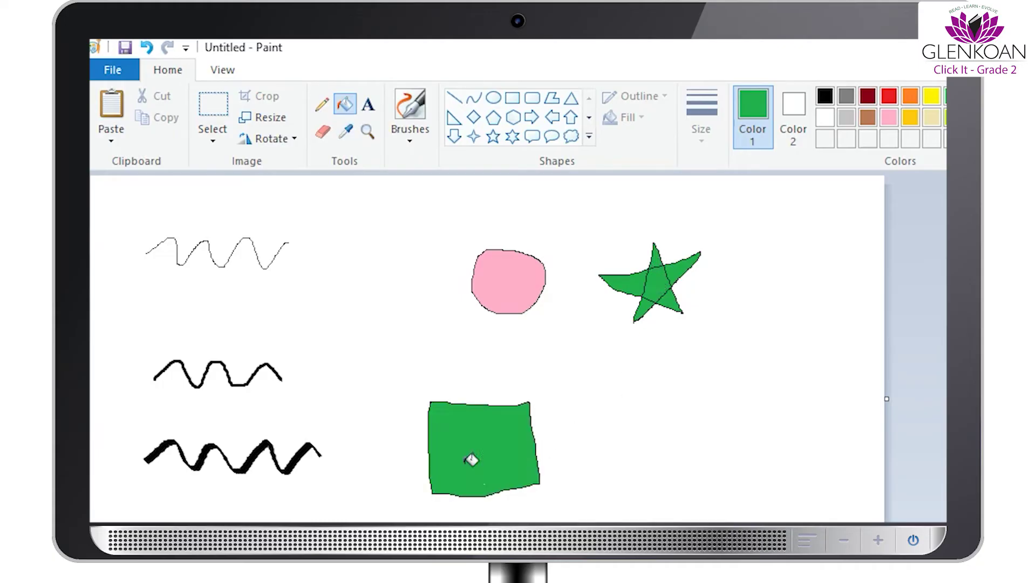
click(366, 135)
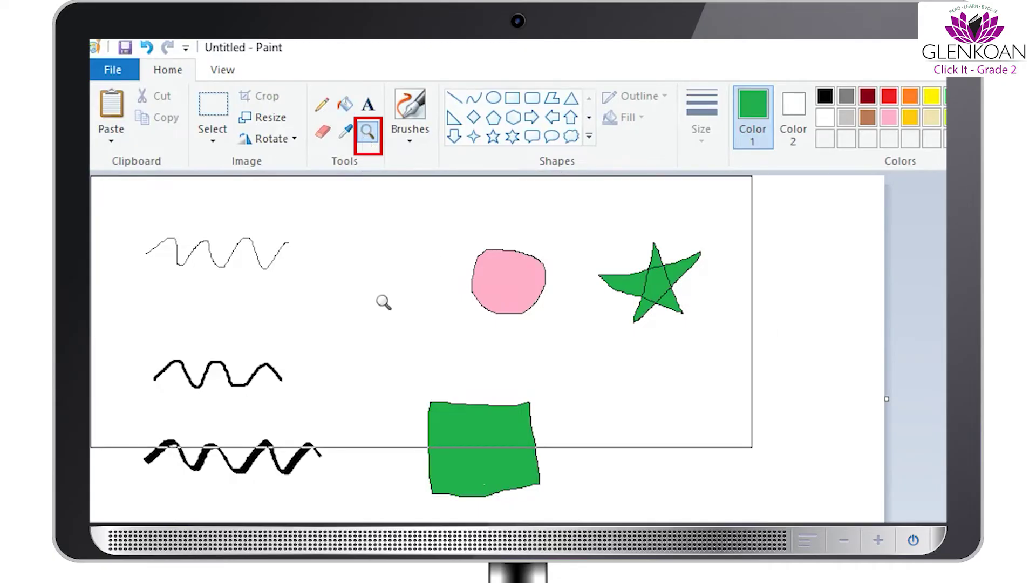
click(384, 302)
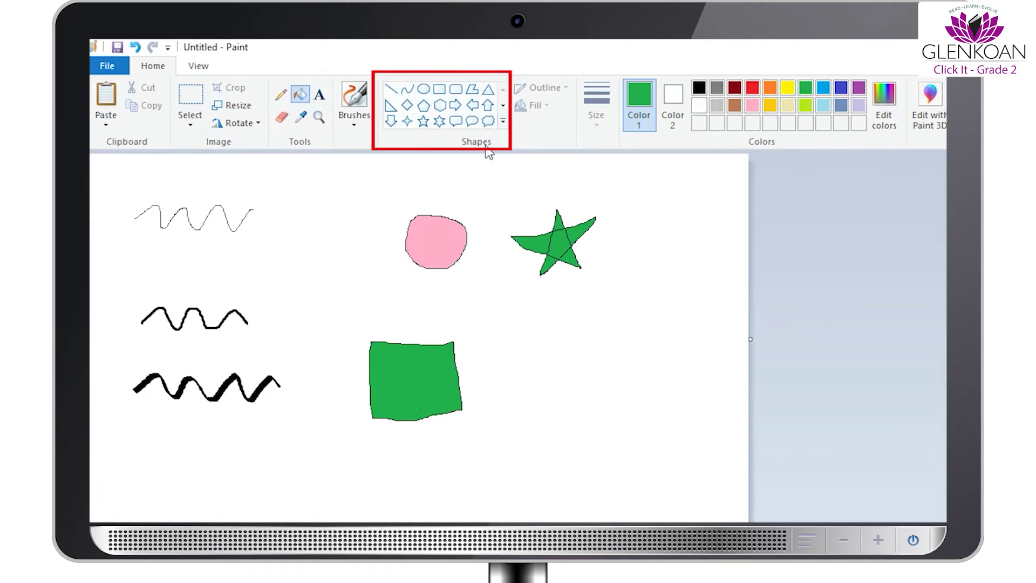
Draw a green rectangle outline beside the square and a red circle below it
click(439, 90)
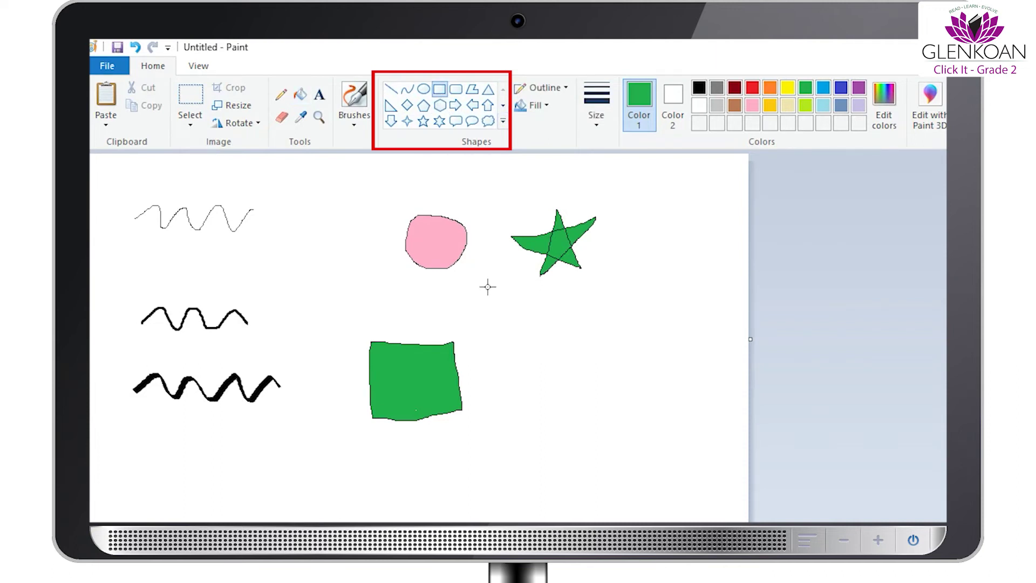
mouse_move(501, 335)
mouse_down()
mouse_move(603, 415)
mouse_move(605, 405)
mouse_up()
click(424, 89)
drag(507, 441, 586, 517)
click(752, 87)
Add red up and down arrows side by side left of the pink blob
click(488, 105)
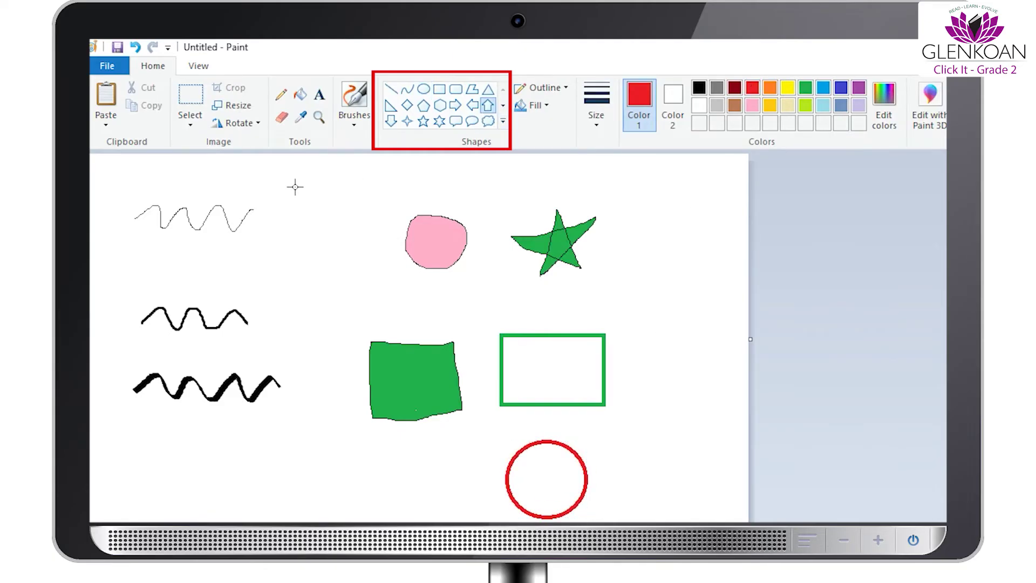
drag(294, 185, 345, 269)
click(390, 121)
drag(361, 187, 405, 276)
drag(382, 226, 371, 223)
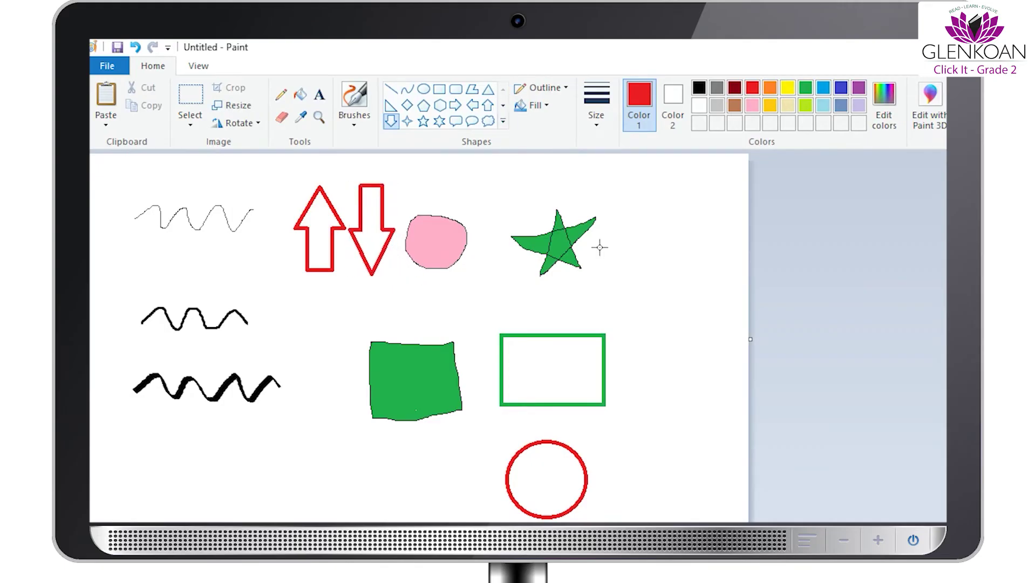
Paint a thick red brush wave below the black waves using the thickest size
click(595, 128)
click(603, 244)
click(354, 100)
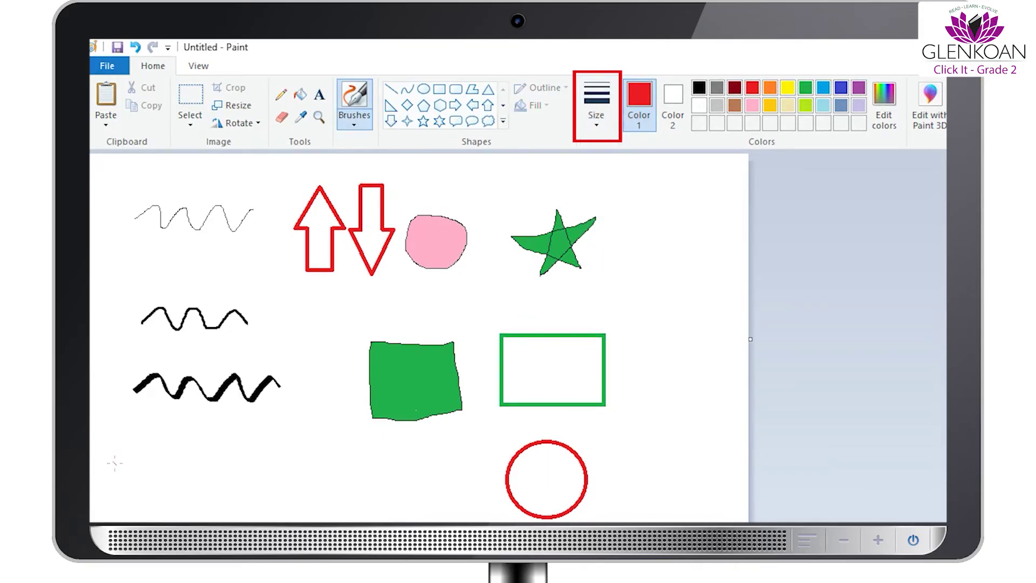
mouse_move(114, 463)
mouse_down()
mouse_move(136, 439)
mouse_move(147, 467)
mouse_move(263, 434)
mouse_move(292, 462)
mouse_up()
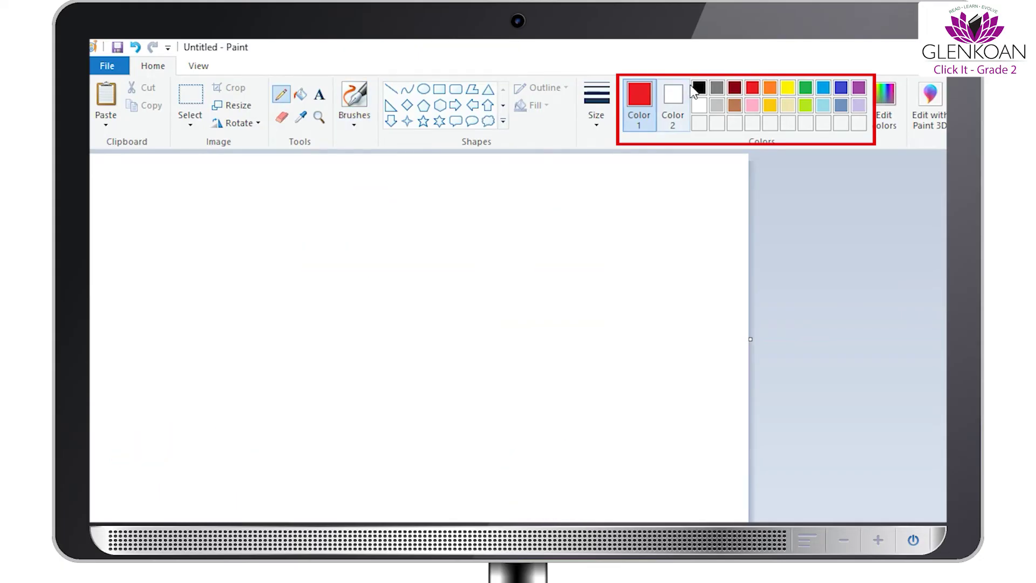
Set both colours to black and draw the flower head and stem freehand
click(699, 88)
click(639, 102)
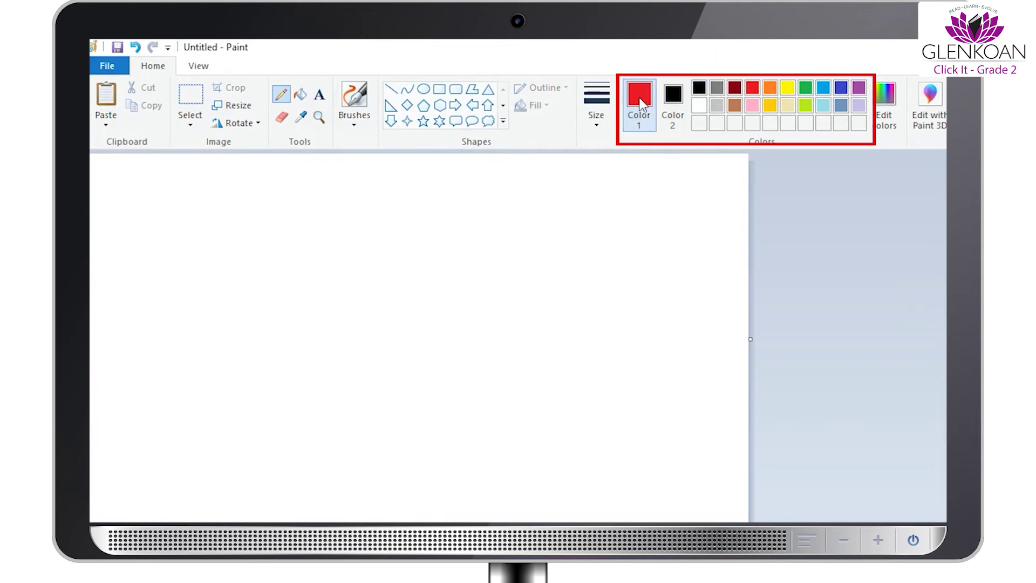
click(699, 88)
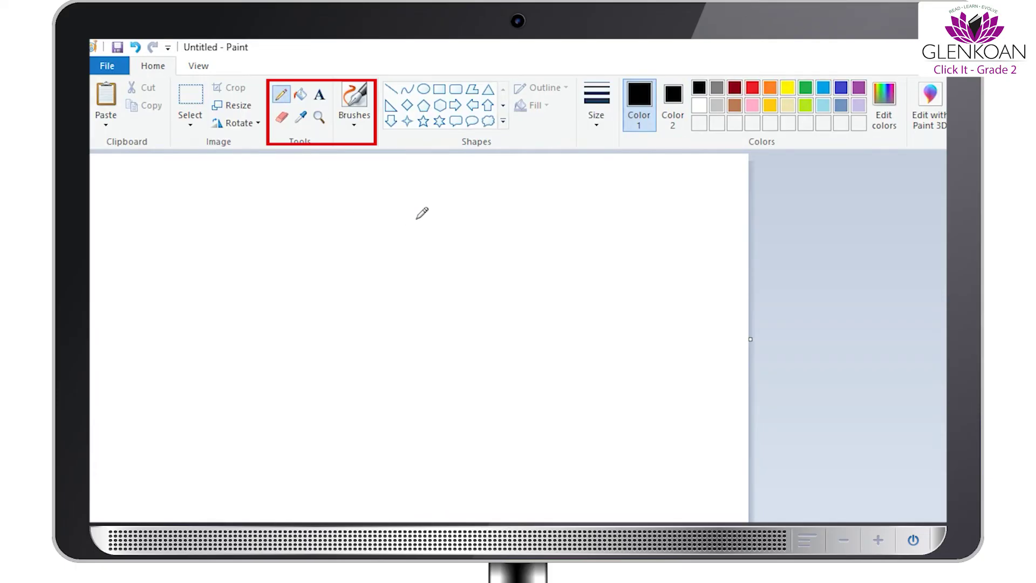
mouse_move(411, 219)
mouse_down()
mouse_move(409, 240)
mouse_move(432, 239)
mouse_move(427, 205)
mouse_move(447, 204)
mouse_move(450, 225)
mouse_move(430, 232)
mouse_move(449, 235)
mouse_move(454, 249)
mouse_move(428, 257)
mouse_move(426, 245)
mouse_move(421, 267)
mouse_move(397, 251)
mouse_move(402, 241)
mouse_move(377, 233)
mouse_move(407, 225)
mouse_move(392, 206)
mouse_move(410, 202)
mouse_move(416, 215)
mouse_up()
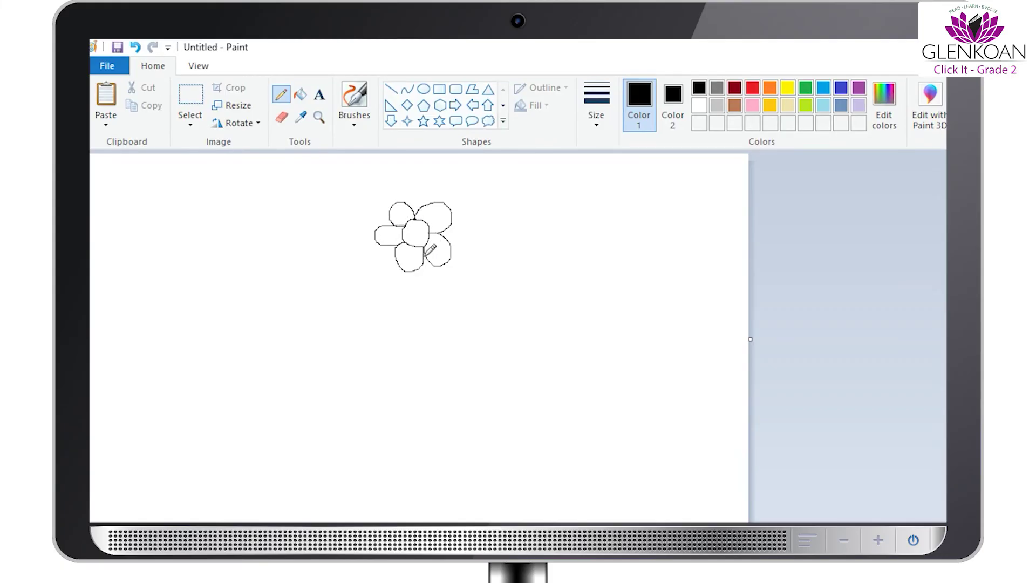
mouse_move(425, 255)
mouse_down()
mouse_move(418, 344)
mouse_move(456, 345)
mouse_up()
Erase the stray line under the stem, then draw the banded pot and a leaf
click(281, 117)
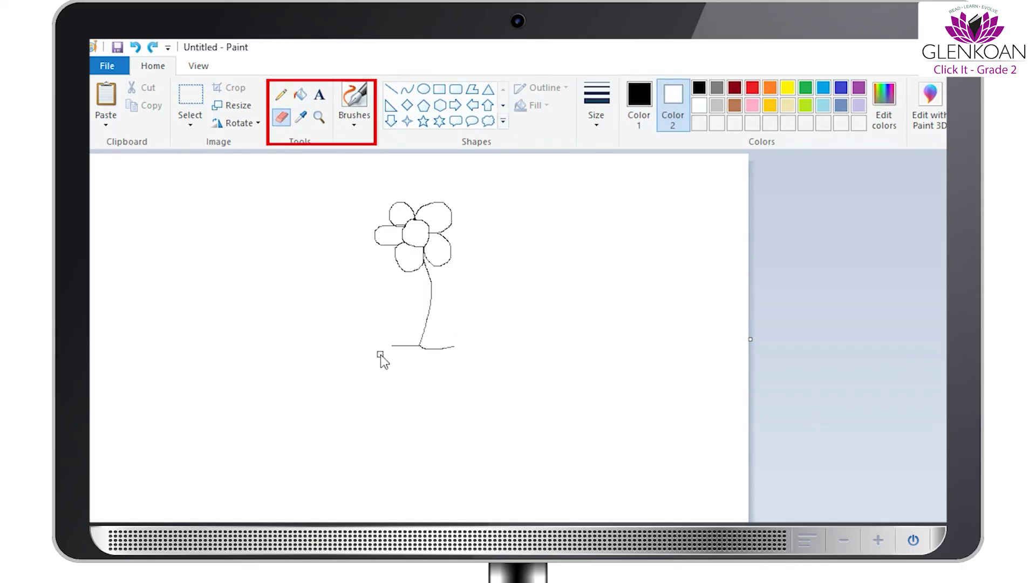
mouse_move(455, 354)
mouse_down()
mouse_move(387, 347)
mouse_move(452, 344)
mouse_move(401, 358)
mouse_move(452, 343)
mouse_up()
click(280, 94)
drag(387, 343, 402, 390)
drag(452, 343, 438, 392)
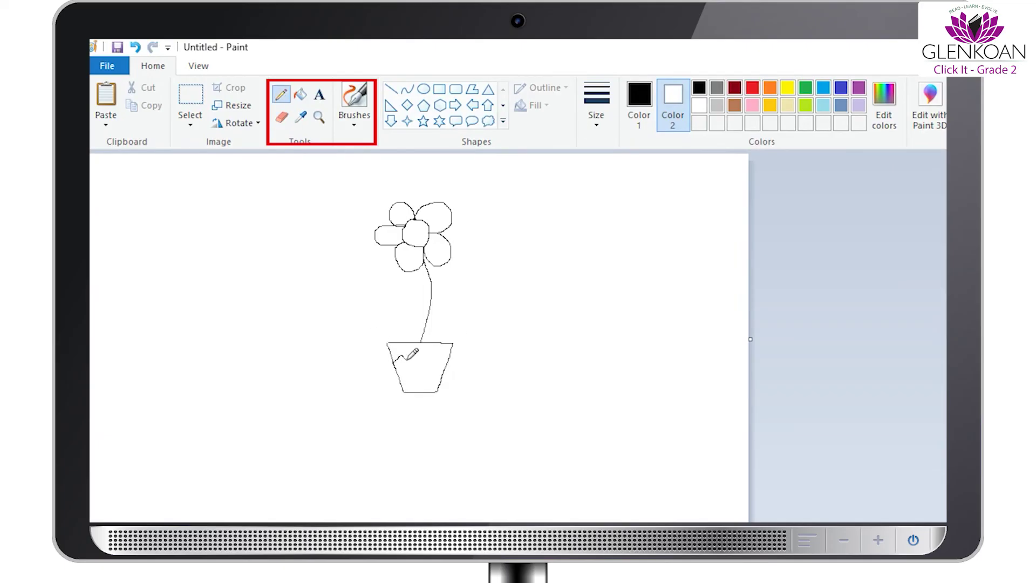
mouse_move(392, 359)
mouse_down()
mouse_move(451, 359)
mouse_move(439, 377)
mouse_up()
mouse_move(430, 313)
mouse_down()
mouse_move(480, 293)
mouse_move(432, 311)
mouse_up()
Fill the flower centre gold and all five petals red
click(300, 94)
click(770, 105)
click(422, 236)
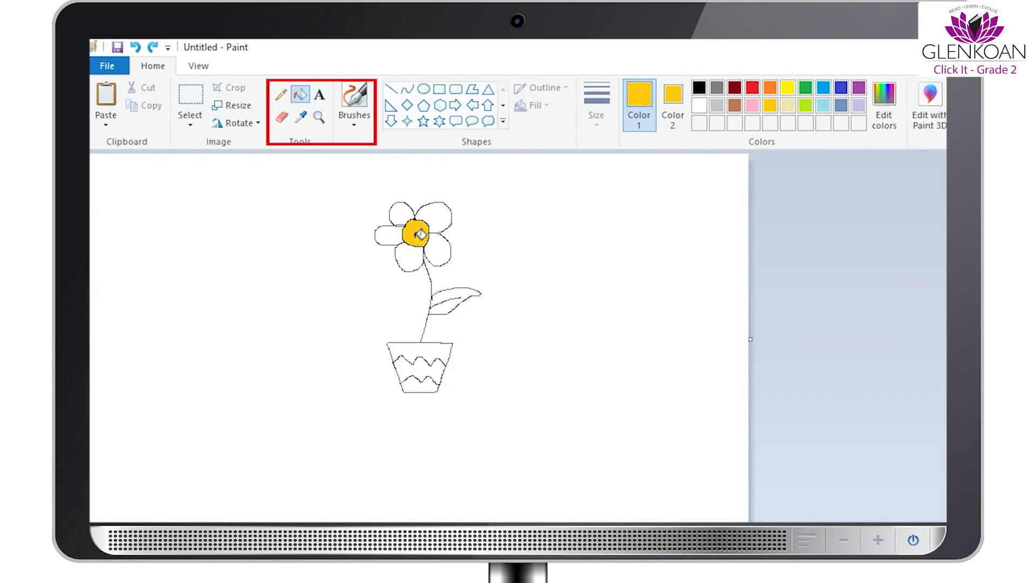
click(753, 87)
click(435, 216)
click(402, 214)
click(387, 235)
click(410, 258)
click(438, 249)
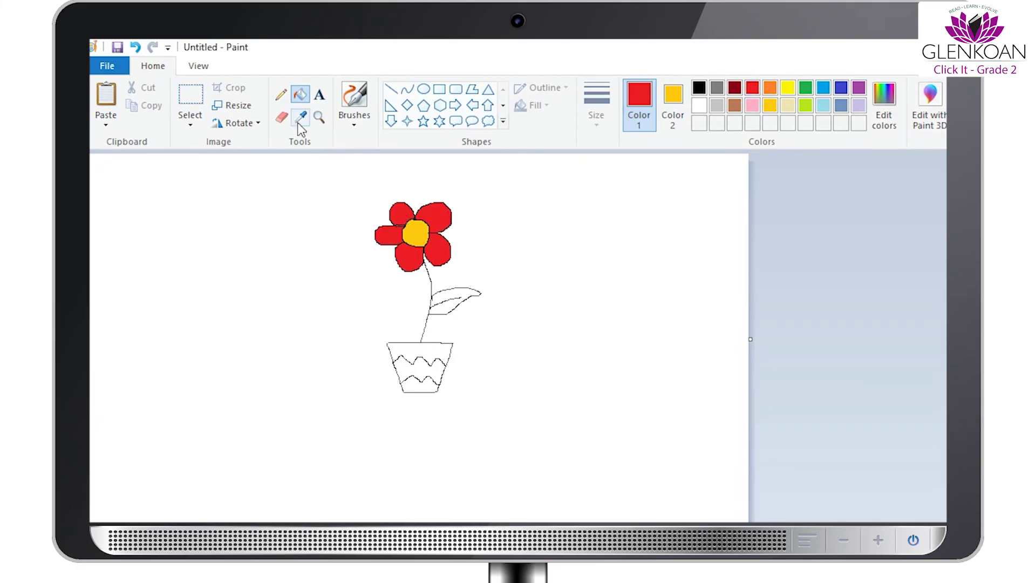
Fill the leaf green and the pot's bands purple, light blue and brown
click(805, 88)
click(456, 300)
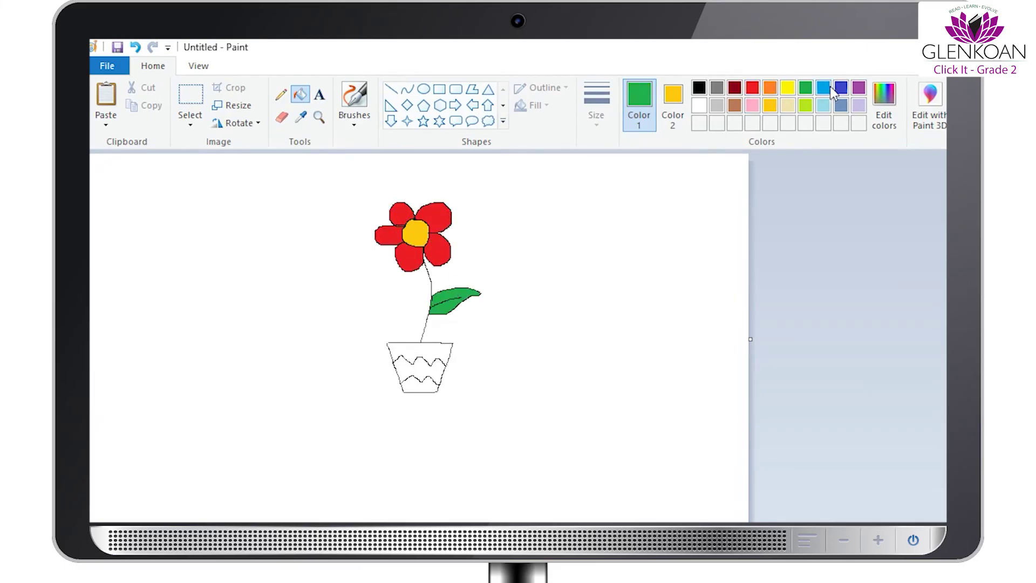
click(858, 88)
click(421, 368)
click(823, 87)
click(420, 385)
click(734, 105)
click(419, 350)
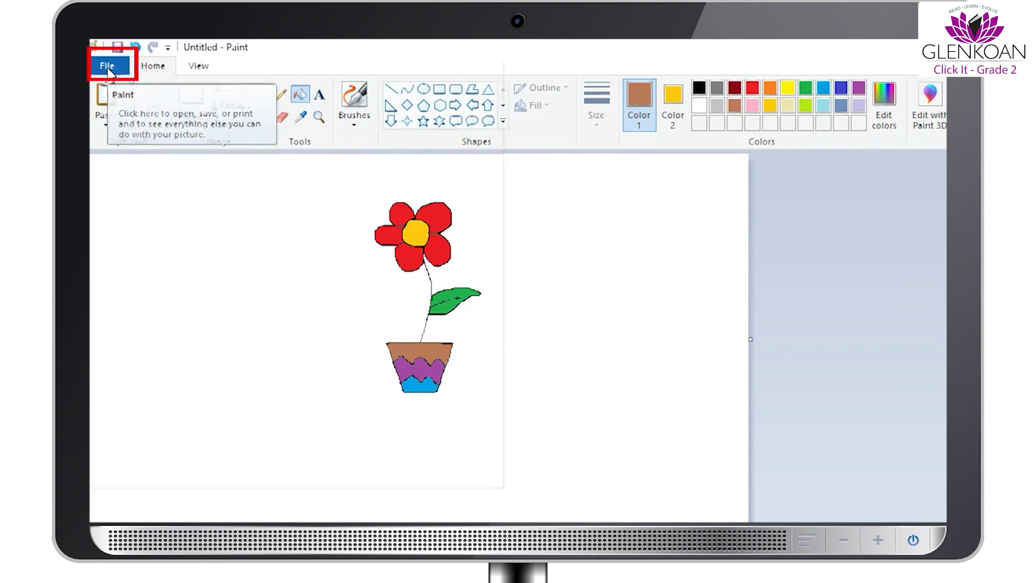
Save the drawing to the Desktop as a JPEG under a new file name
click(108, 68)
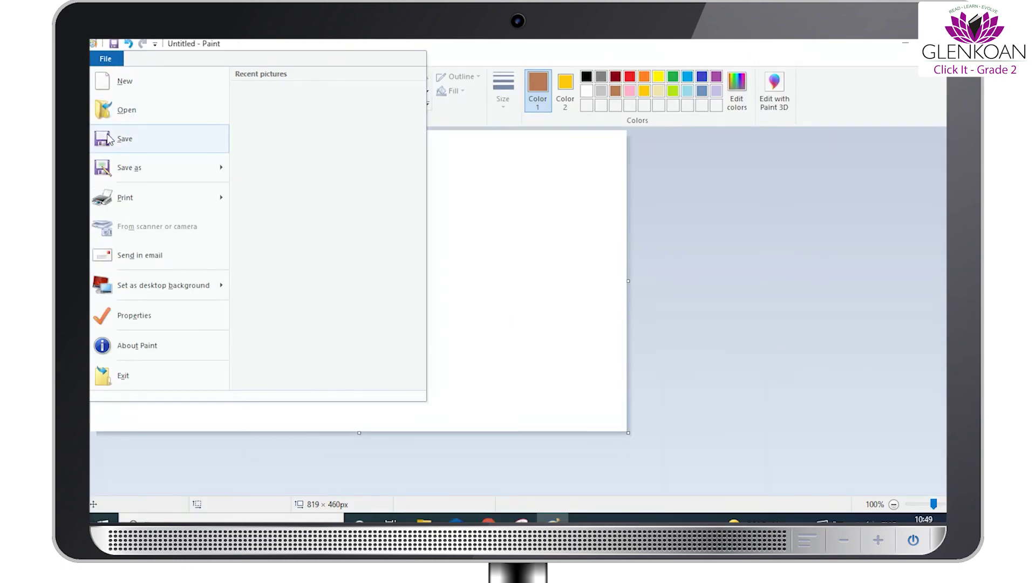
click(110, 140)
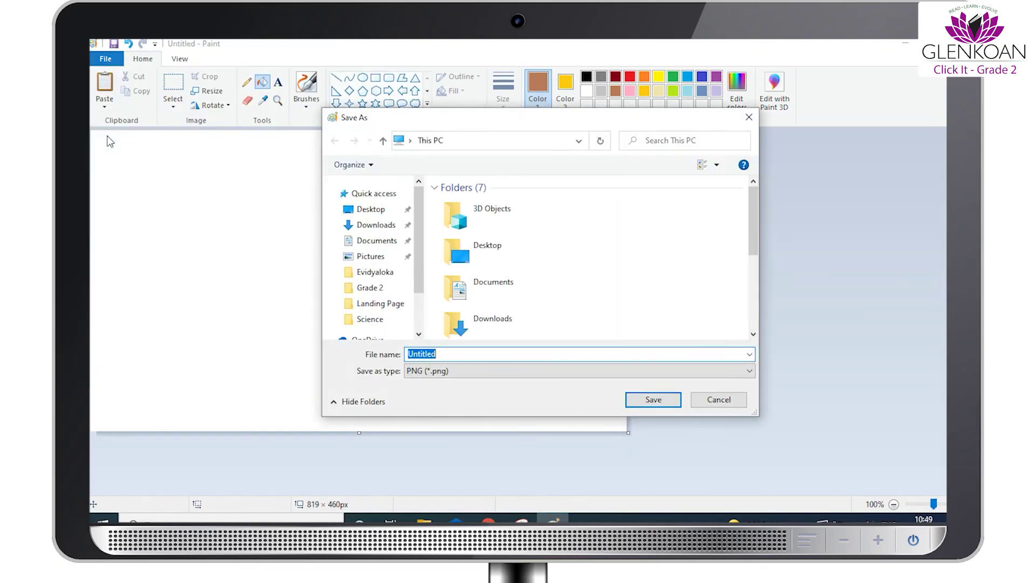
text(Jyot)
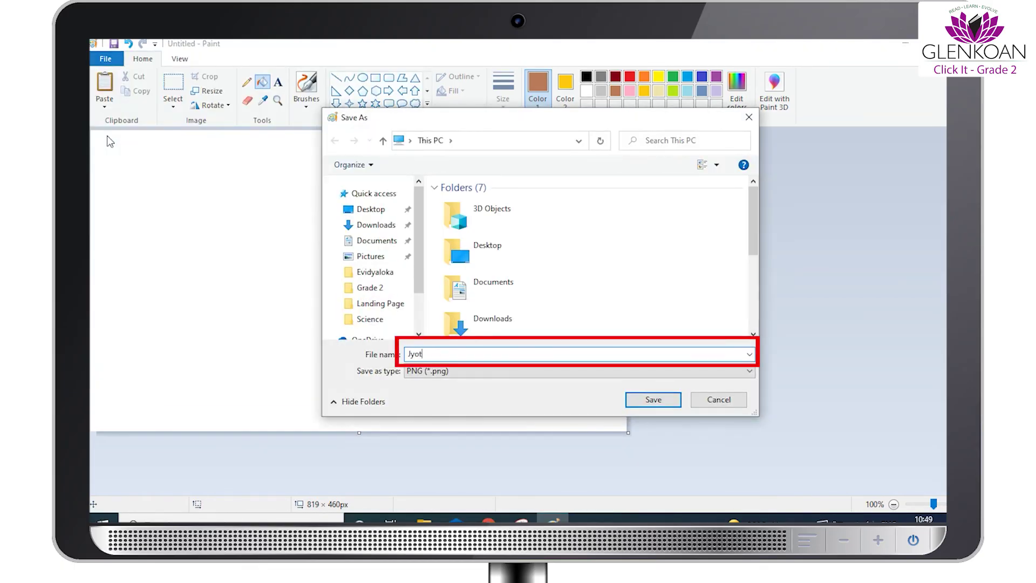
text(i)
click(469, 370)
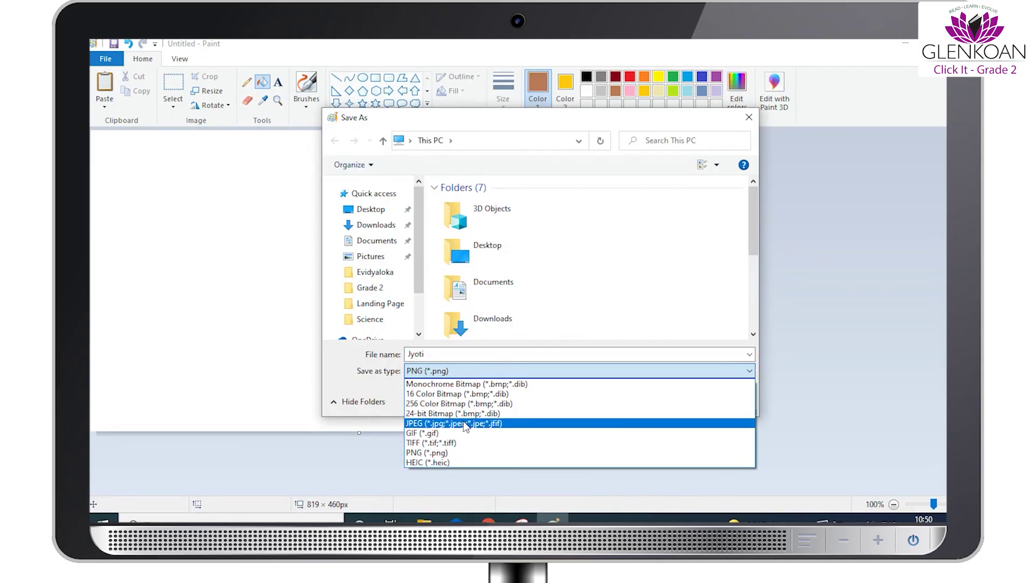
click(465, 424)
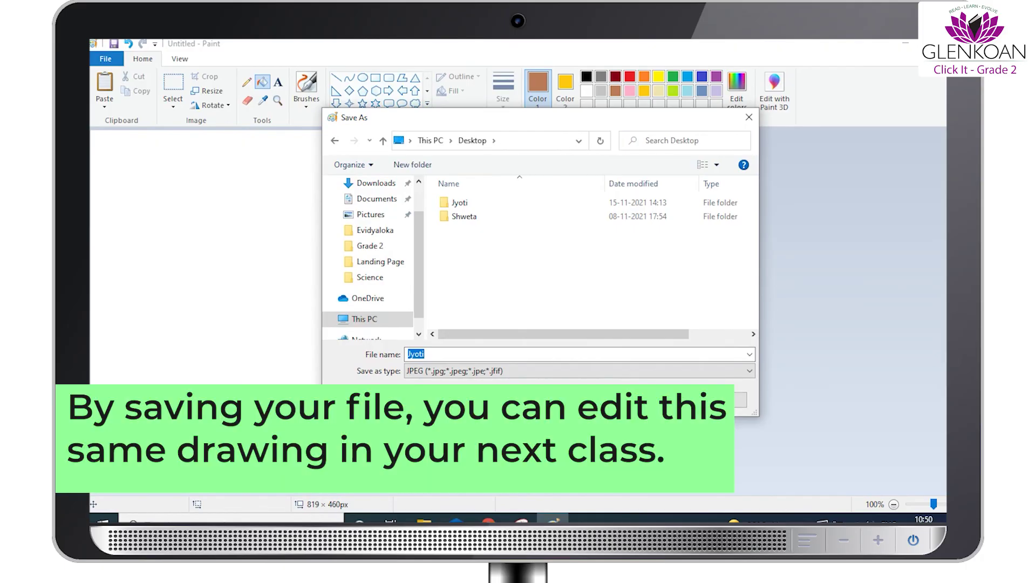
click(653, 402)
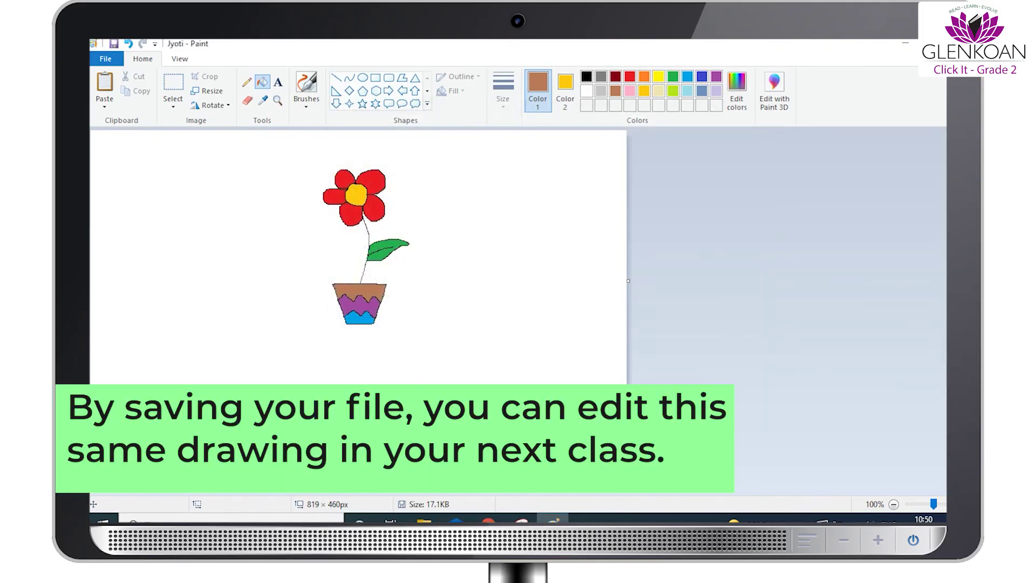